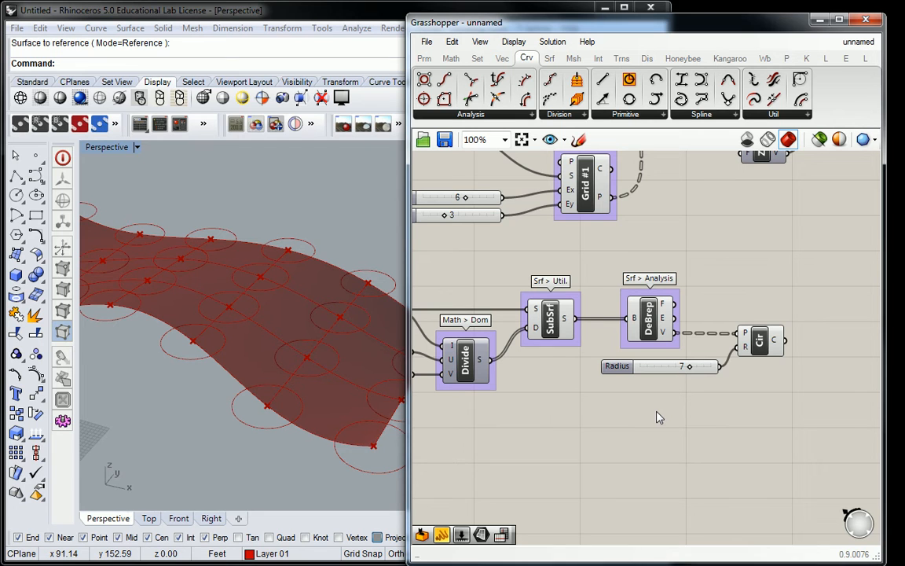
Step: Turn off the viewport preview of the SubSrf, DeBrep and Circle components
right_drag(343, 399, 301, 337)
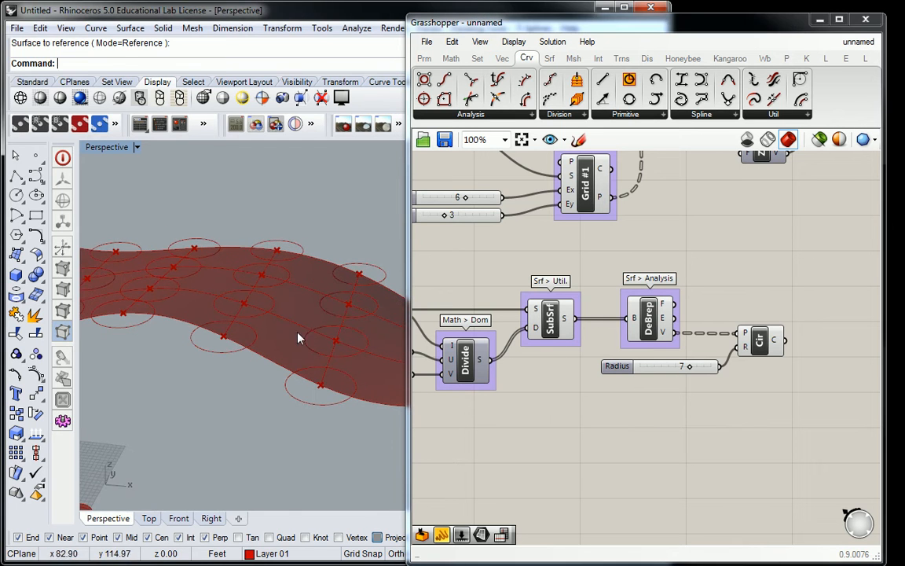
drag(790, 260, 512, 381)
middle_click(639, 312)
click(681, 267)
click(675, 261)
right_drag(704, 313, 554, 320)
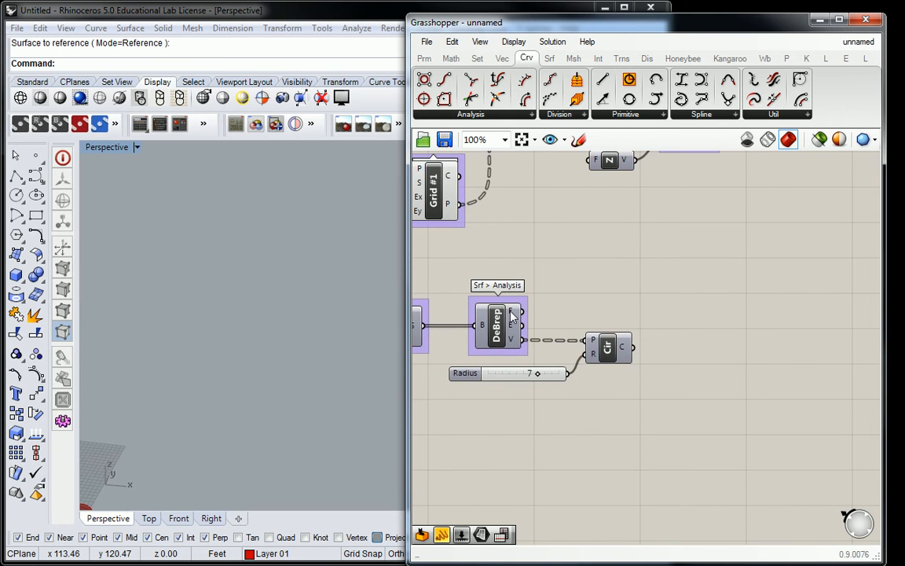
Step: Add a Surface parameter above the Circle component and connect DeBrep's F output to it
mouse_move(512, 316)
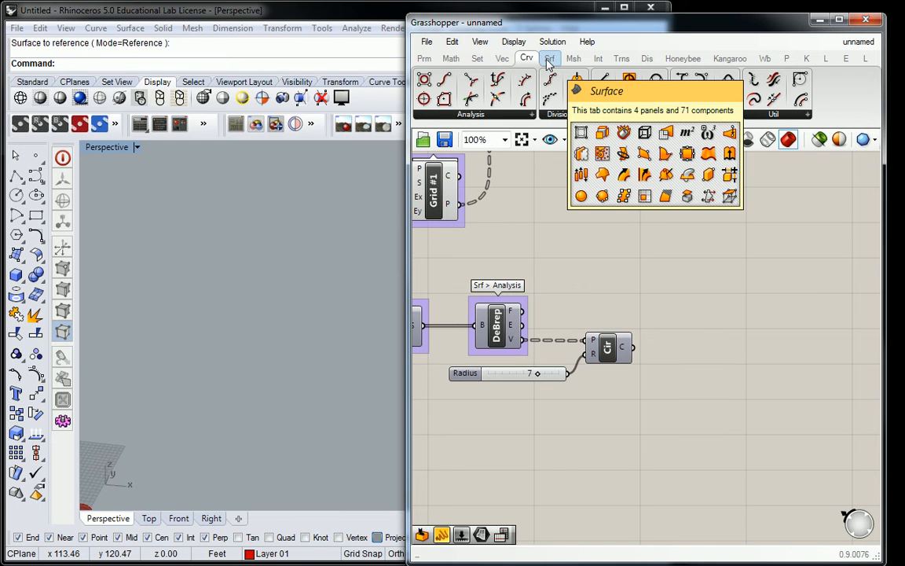
click(425, 58)
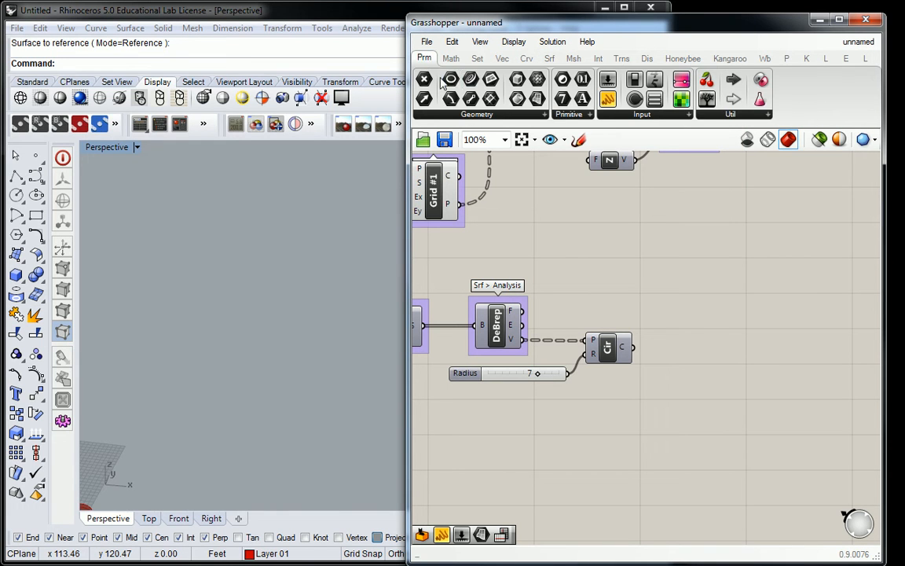
drag(490, 98, 621, 286)
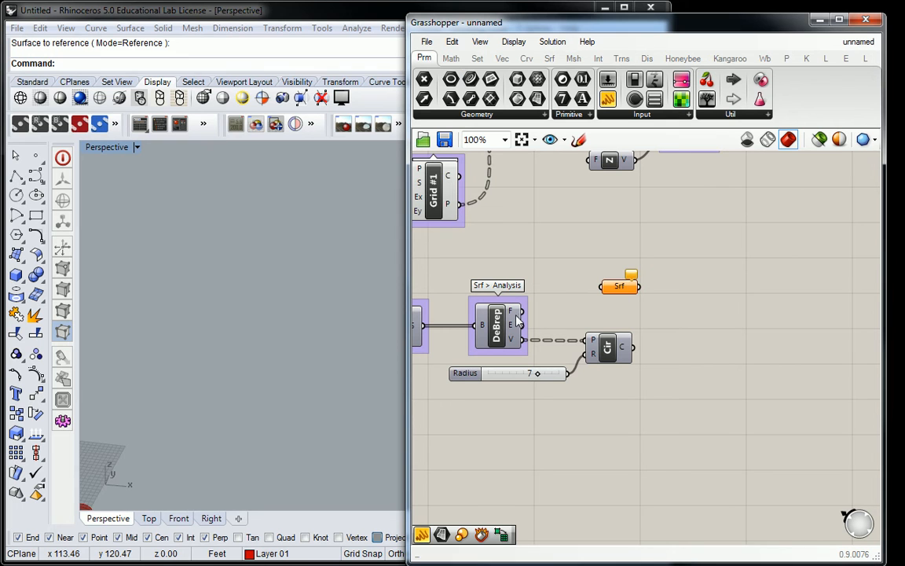
drag(522, 312, 603, 287)
right_drag(604, 289, 562, 296)
Step: Move the Surface parameter to the empty canvas beyond the Circle component and inspect the faces it holds
right_drag(271, 318, 198, 341)
right_drag(592, 300, 500, 320)
drag(492, 317, 638, 332)
right_drag(746, 358, 647, 353)
right_drag(587, 316, 672, 294)
right_drag(224, 369, 266, 325)
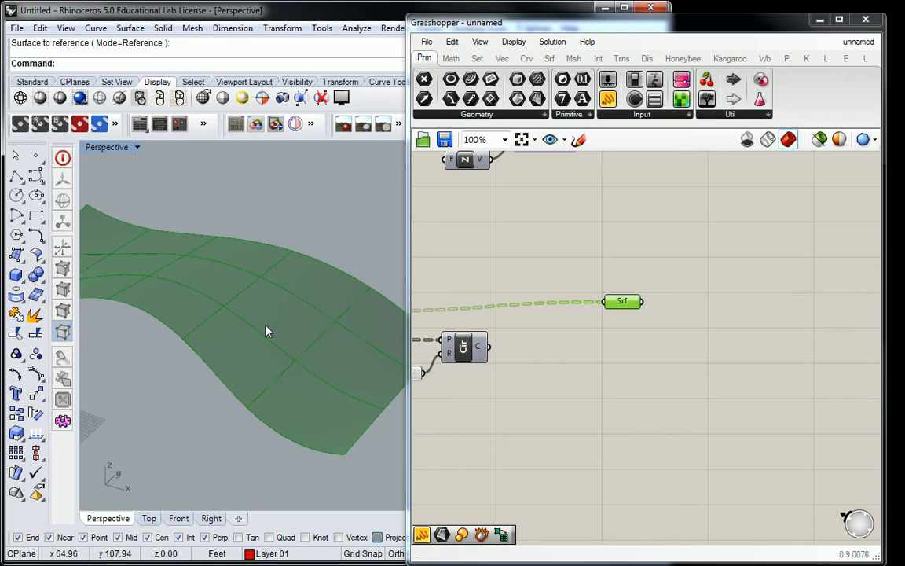
click(614, 229)
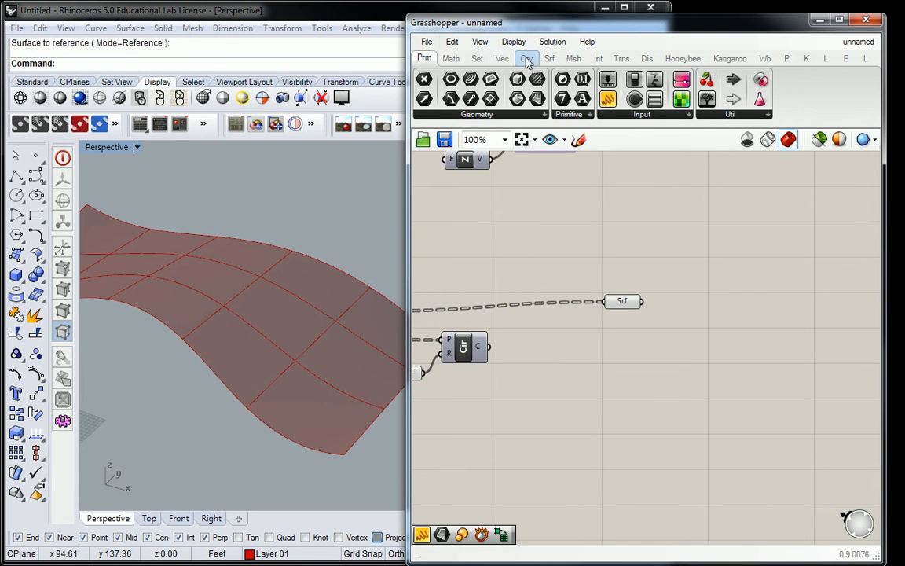
Step: Add an Area component after the Surface parameter and feed the surfaces into its G input
click(554, 60)
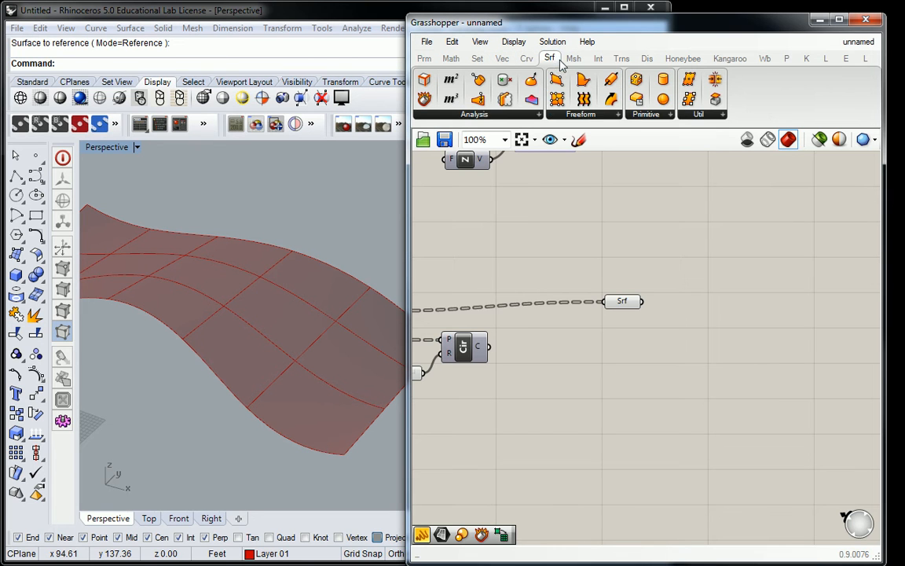
click(475, 112)
drag(467, 271, 689, 303)
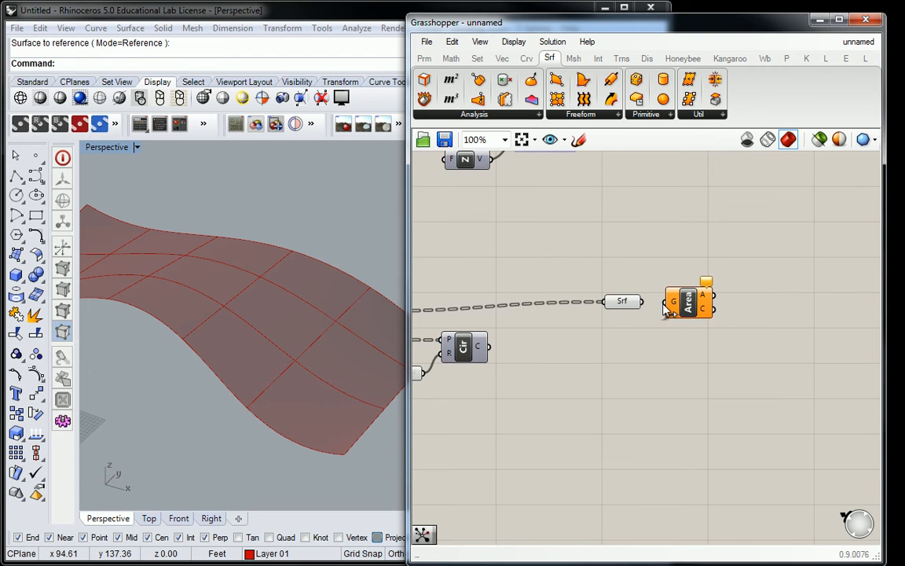
drag(667, 303, 624, 301)
drag(687, 304, 683, 308)
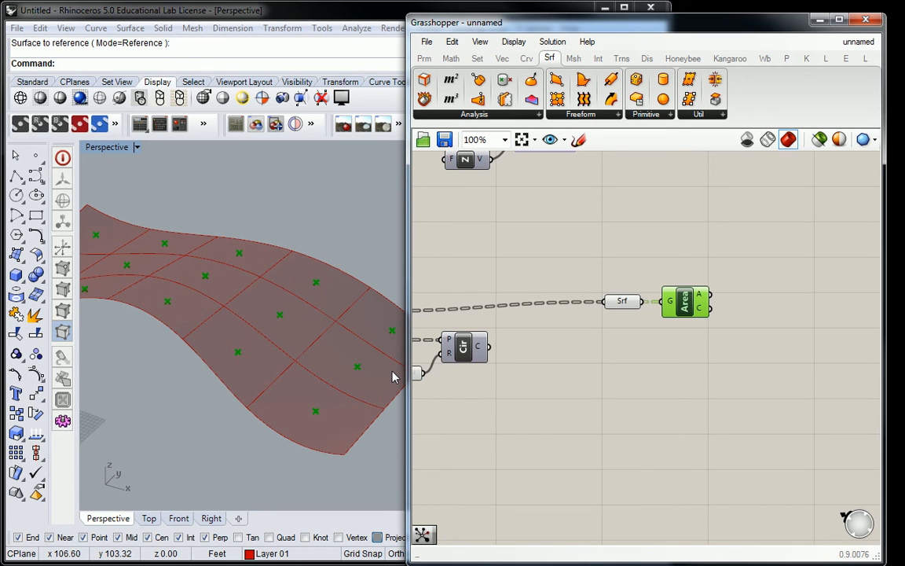
right_drag(389, 366, 299, 325)
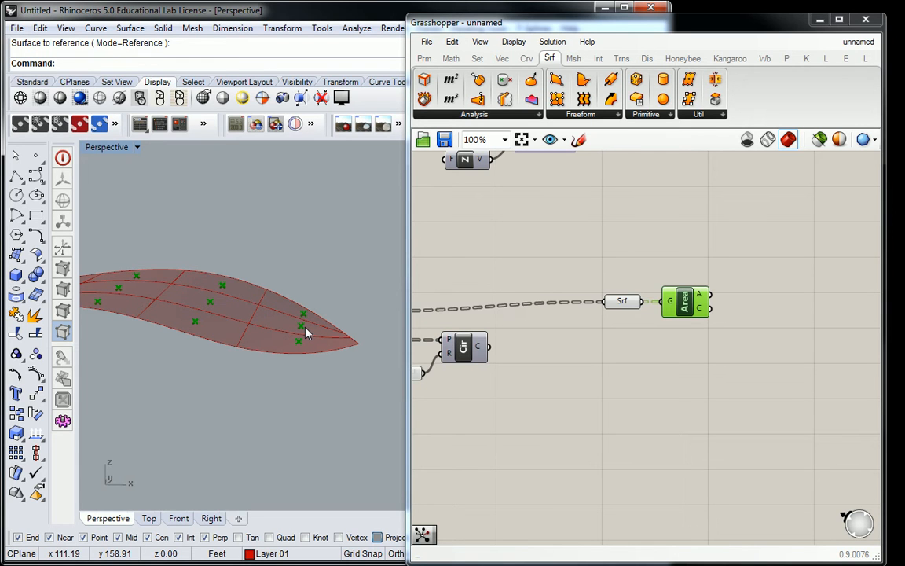
click(737, 207)
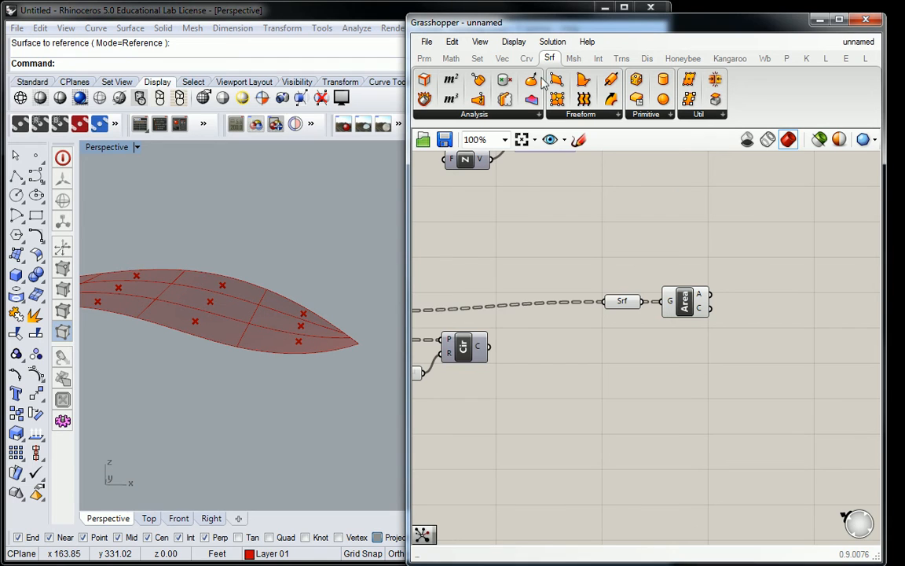
Step: Add a Surface Closest Point component and an Evaluate Surface component beyond the Area component
click(484, 114)
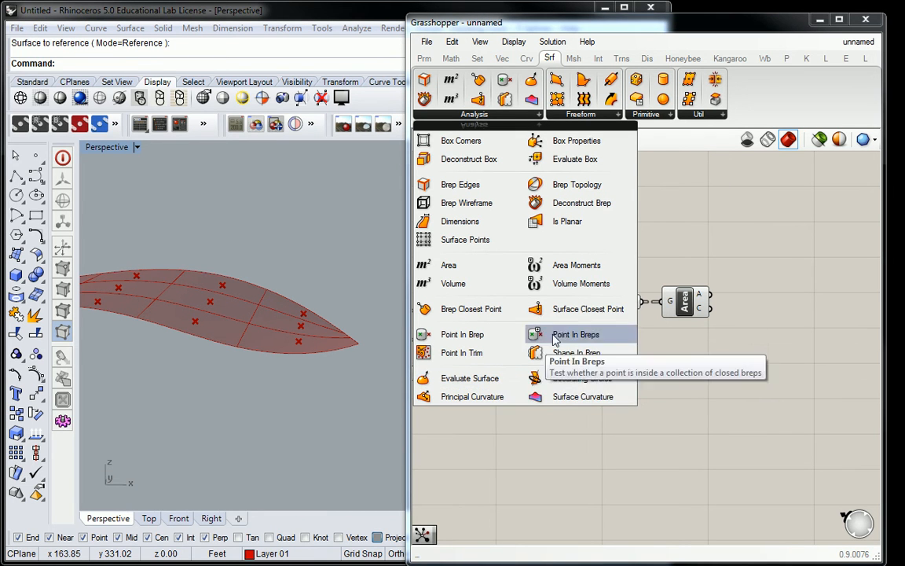
drag(588, 309, 753, 404)
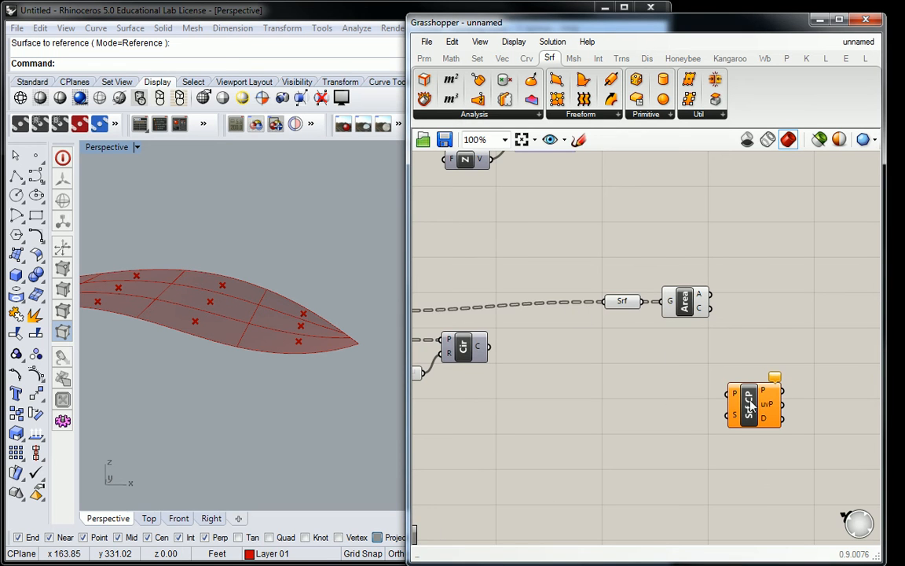
click(474, 113)
drag(470, 379, 689, 403)
right_drag(689, 403, 483, 415)
drag(492, 419, 637, 385)
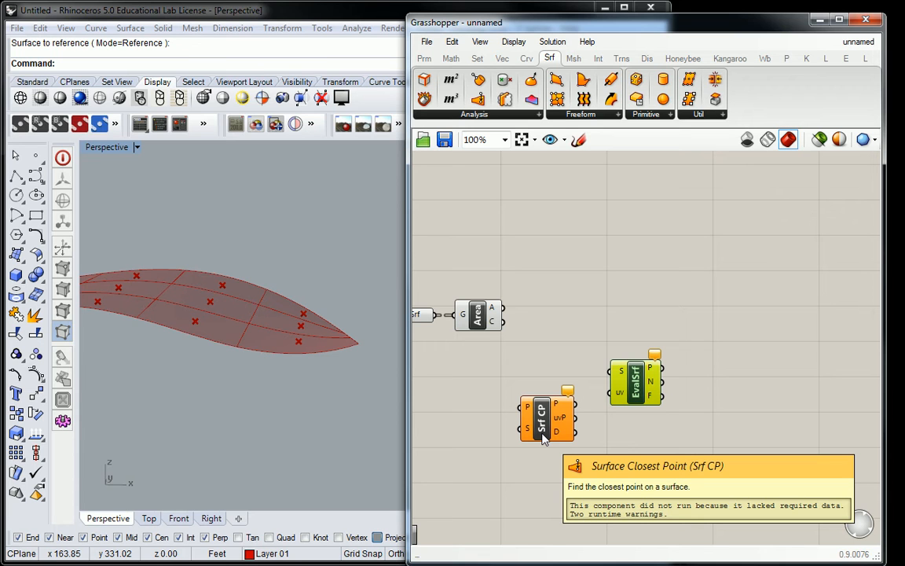
Step: Wire uvP to EvalSrf's uv, Area's C to Srf CP's P, and the Surface parameter to both S inputs
drag(576, 418, 618, 395)
drag(660, 312, 532, 398)
click(509, 320)
drag(509, 322, 516, 384)
right_drag(556, 330, 637, 312)
drag(509, 297, 585, 387)
drag(510, 298, 677, 333)
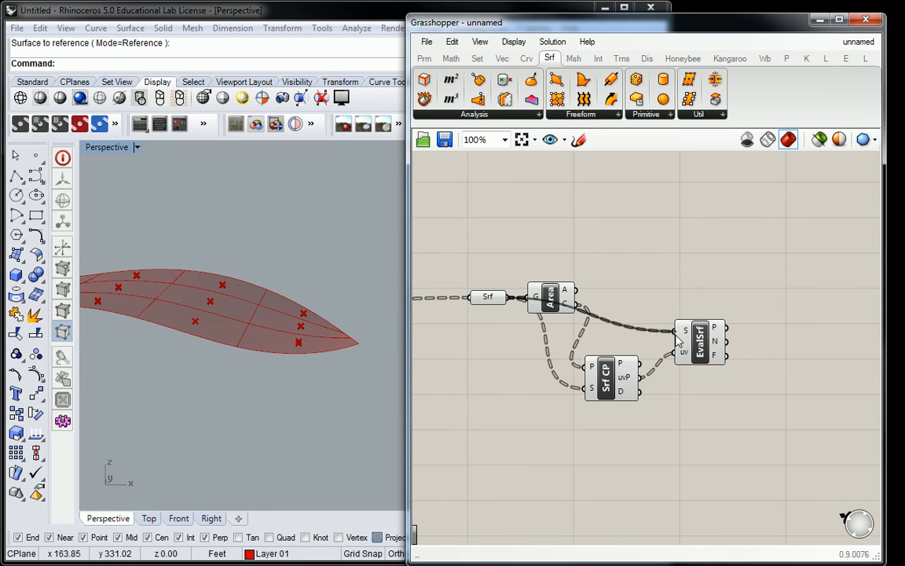
Step: Rearrange Area, Srf CP and EvalSrf so the wire from the Surface parameter to EvalSrf runs straight
drag(550, 297, 548, 275)
drag(609, 385, 617, 338)
drag(701, 352, 702, 318)
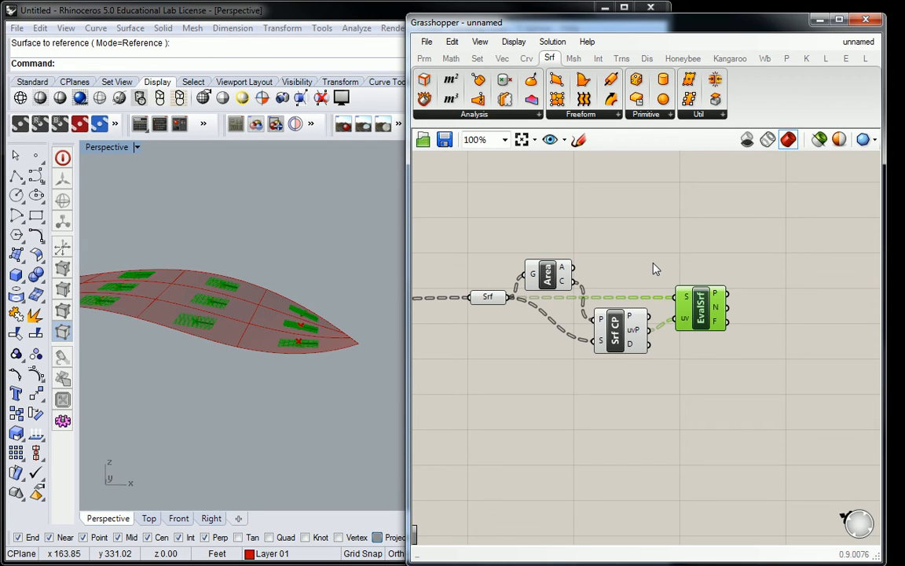
right_drag(196, 359, 333, 366)
scroll(333, 366, up, 5)
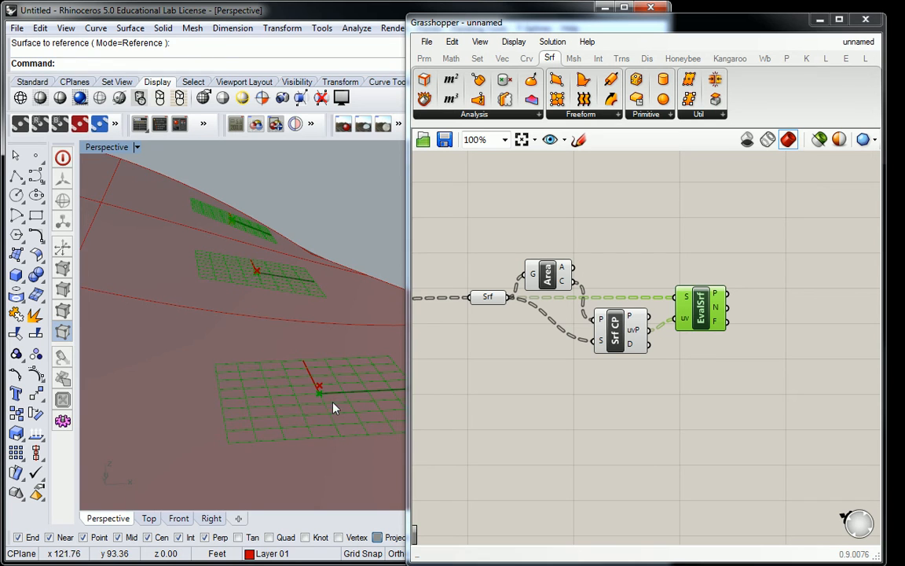
scroll(317, 347, down, 6)
right_drag(320, 327, 246, 336)
click(702, 247)
right_drag(725, 260, 626, 261)
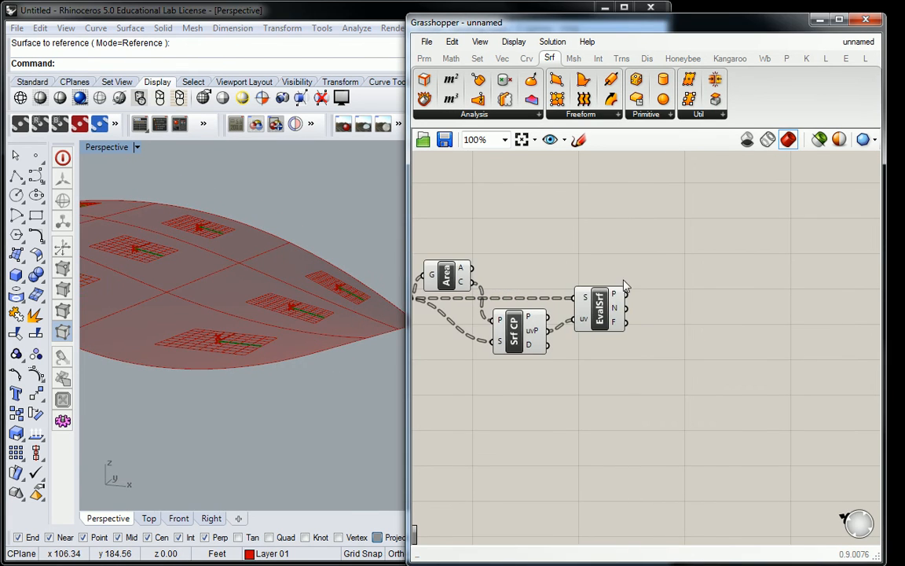
Step: Add a Vector Display component, connecting Evaluate Surface's P output to A and its N output to V
mouse_move(616, 309)
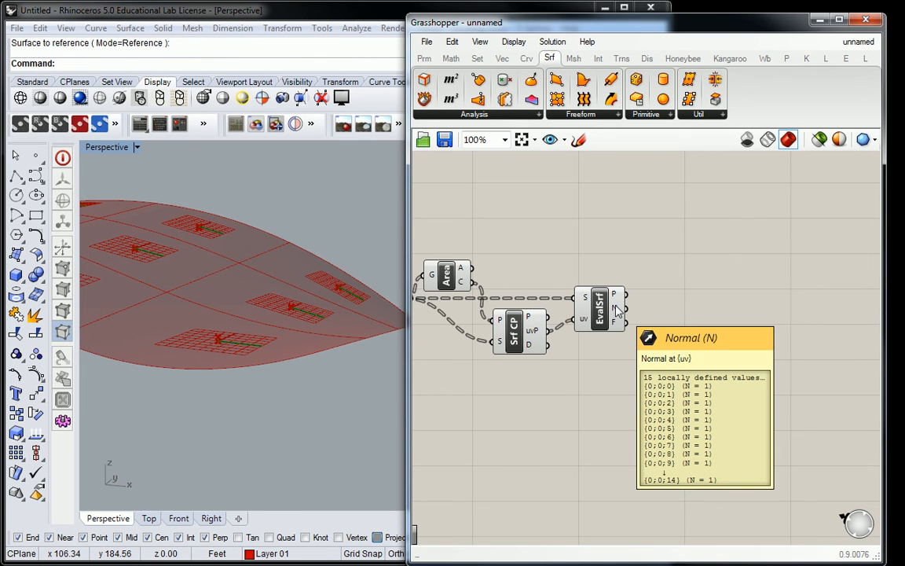
click(647, 58)
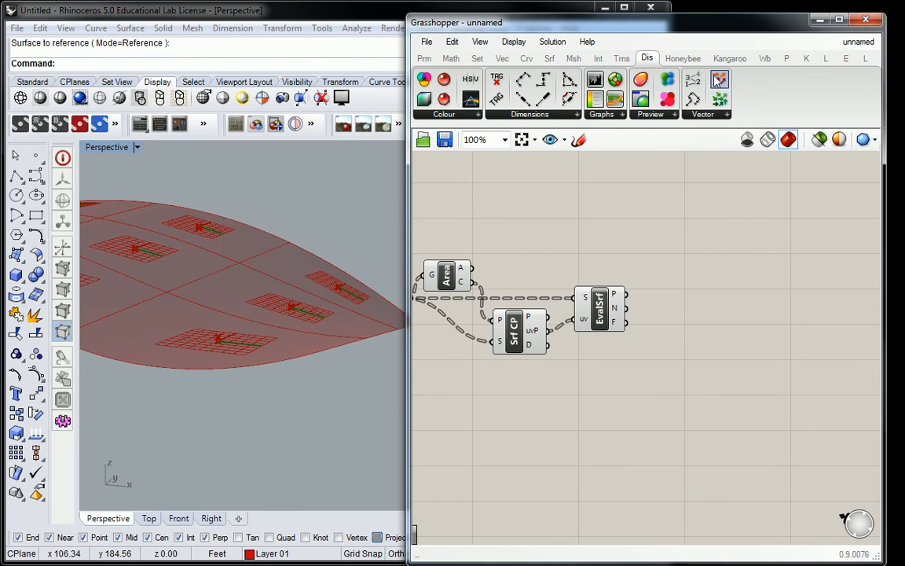
drag(719, 79, 691, 330)
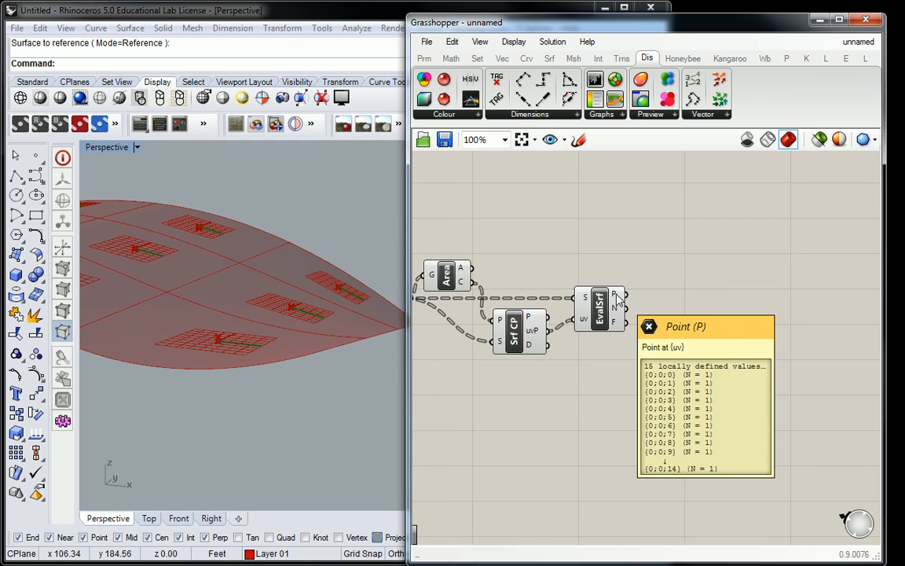
drag(627, 294, 677, 325)
drag(627, 308, 680, 310)
Step: Examine the direction of the displayed normal vectors on the surface panels in the Perspective and Front views
right_drag(313, 355, 308, 313)
scroll(308, 314, up, 3)
right_drag(373, 317, 360, 304)
scroll(318, 272, up, 5)
right_drag(320, 271, 329, 297)
double_click(107, 146)
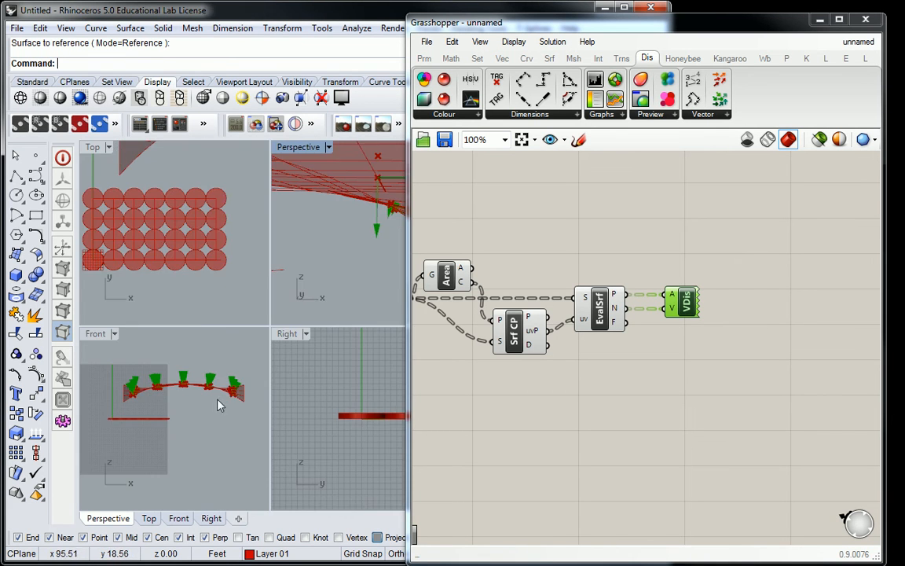
scroll(237, 382, up, 10)
scroll(221, 399, down, 10)
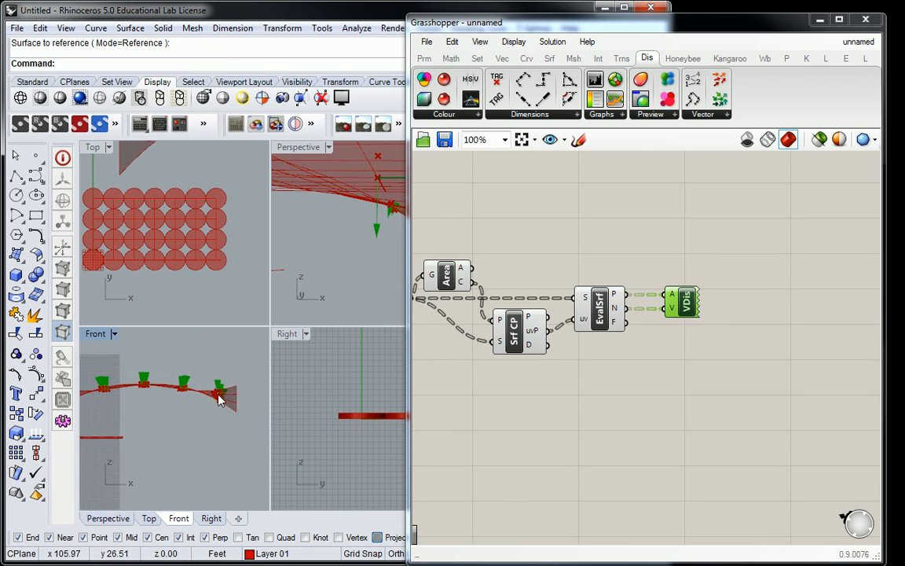
scroll(177, 395, down, 4)
scroll(165, 386, down, 2)
scroll(154, 382, up, 6)
scroll(209, 397, up, 6)
double_click(93, 335)
scroll(219, 263, up, 5)
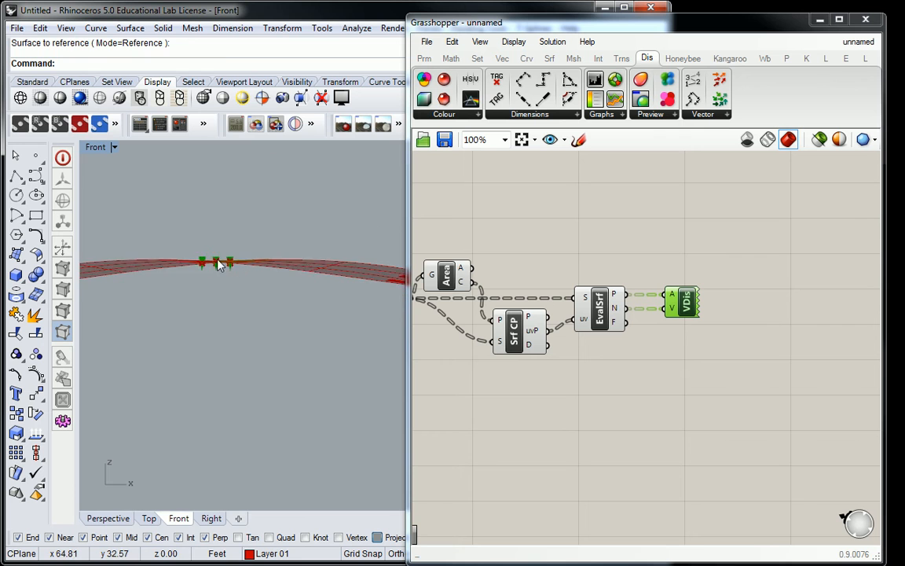
scroll(221, 297, up, 4)
scroll(237, 298, down, 10)
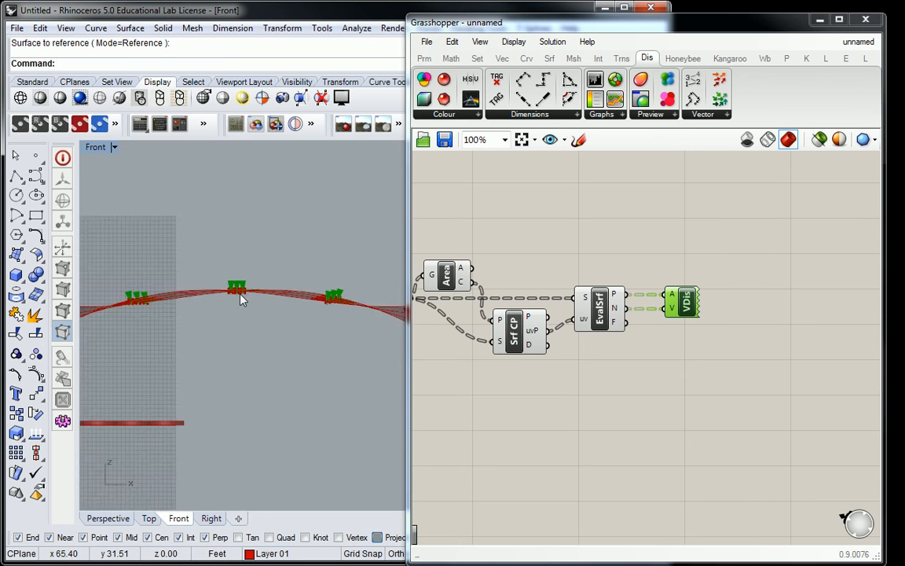
scroll(228, 314, up, 8)
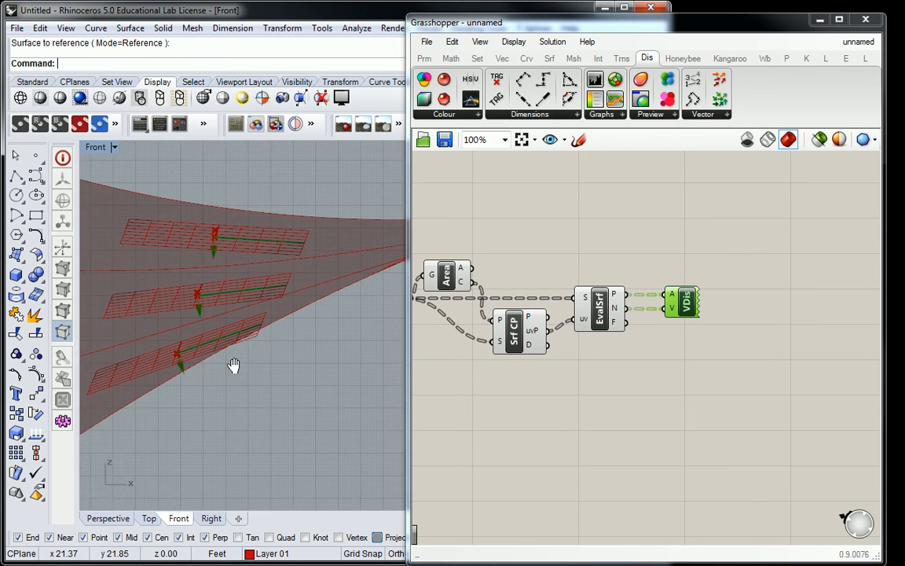
scroll(232, 327, up, 4)
scroll(259, 297, down, 10)
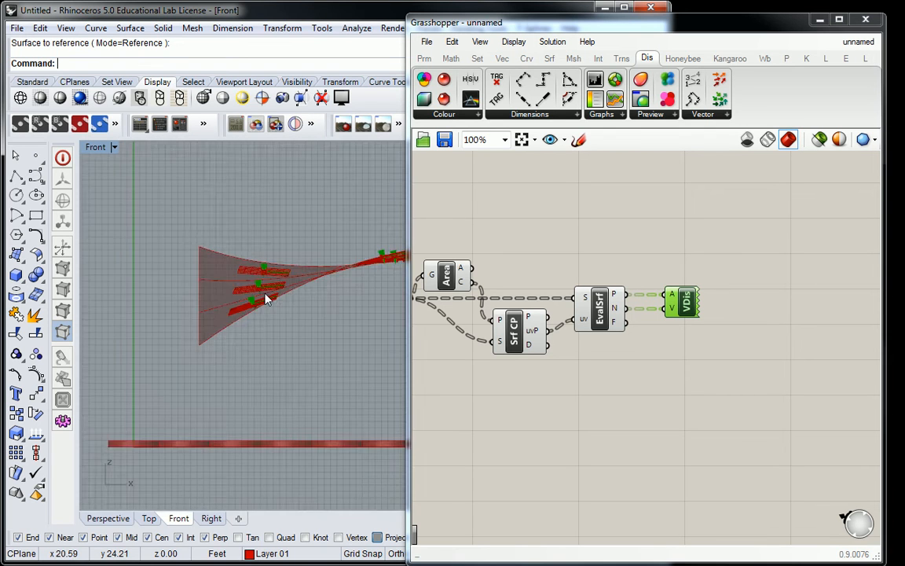
scroll(155, 326, up, 10)
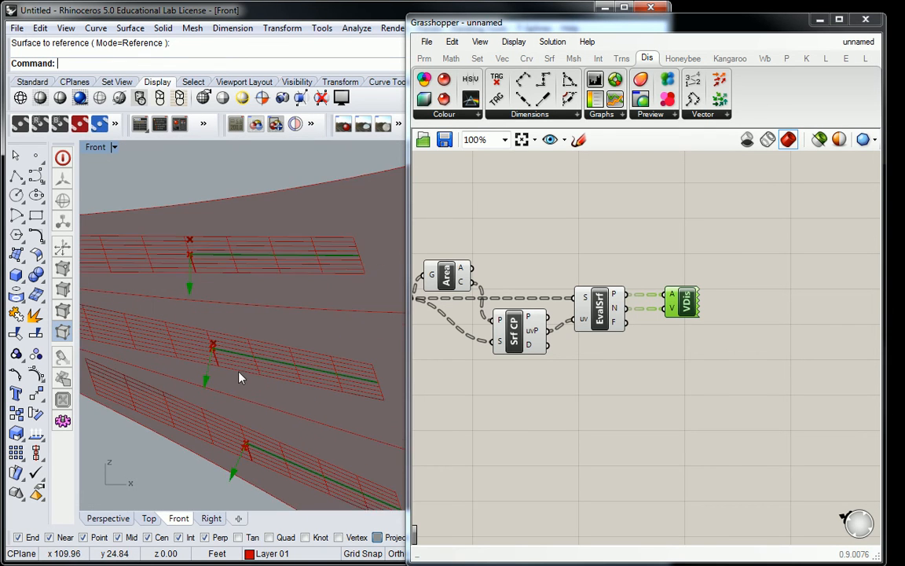
right_drag(259, 374, 263, 359)
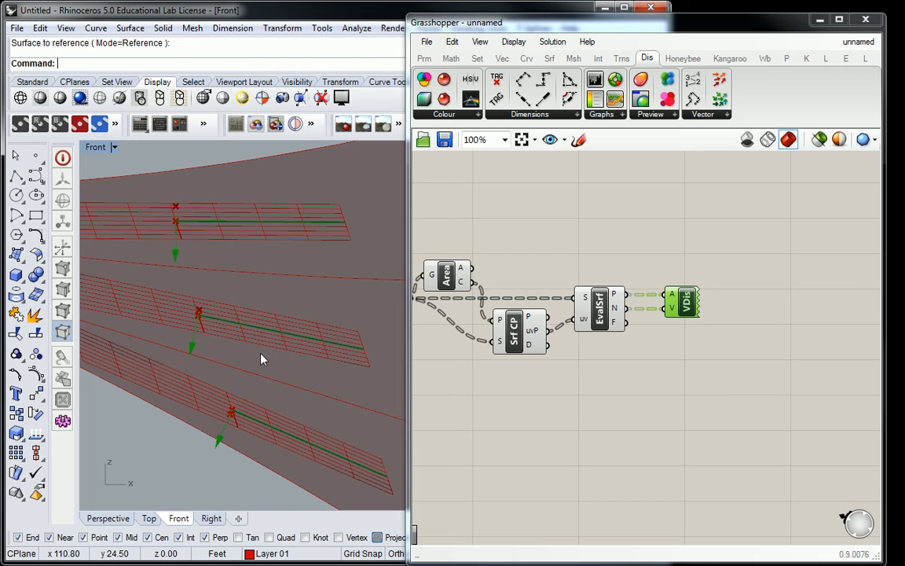
click(687, 238)
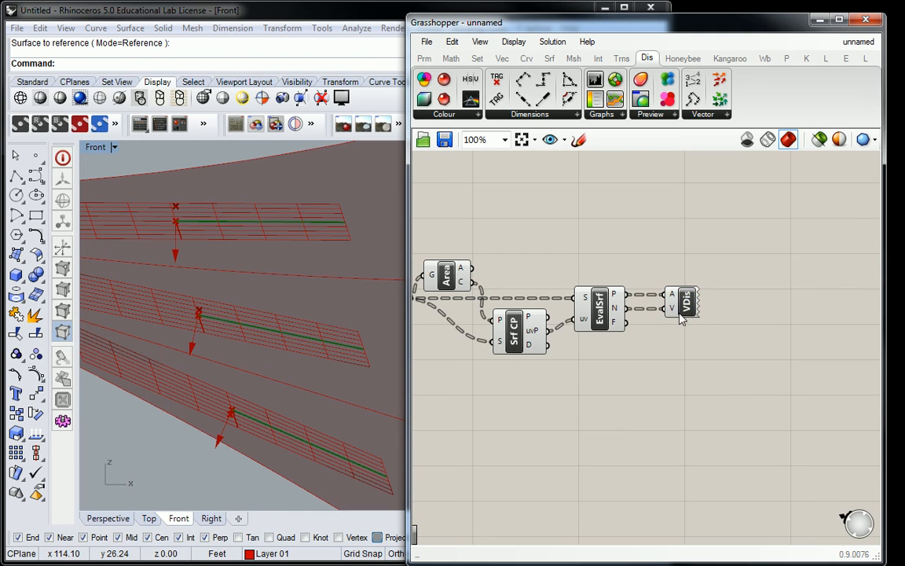
Step: Move the Vector Display component up and away from Evaluate Surface, and highlight the evaluated frames in the viewport
drag(678, 305, 719, 212)
right_click(667, 269)
click(613, 340)
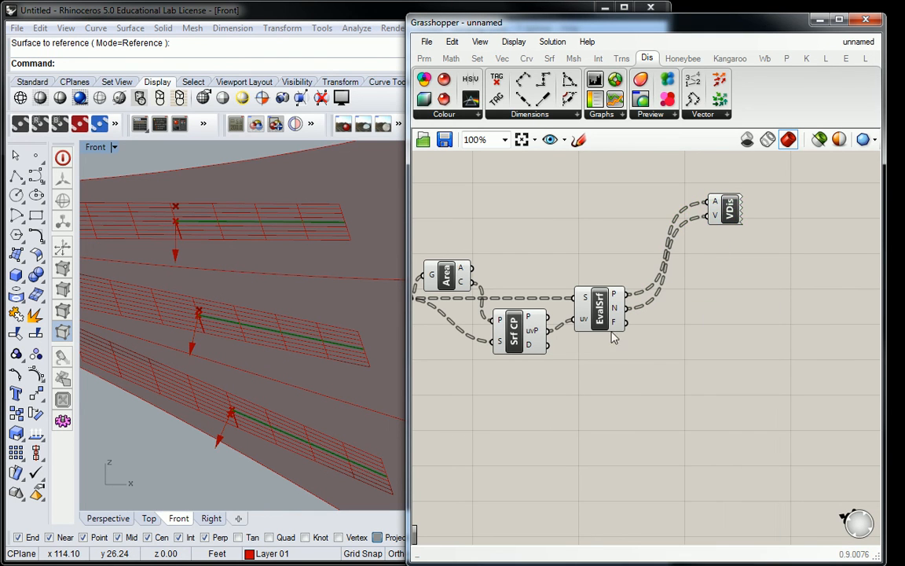
click(605, 314)
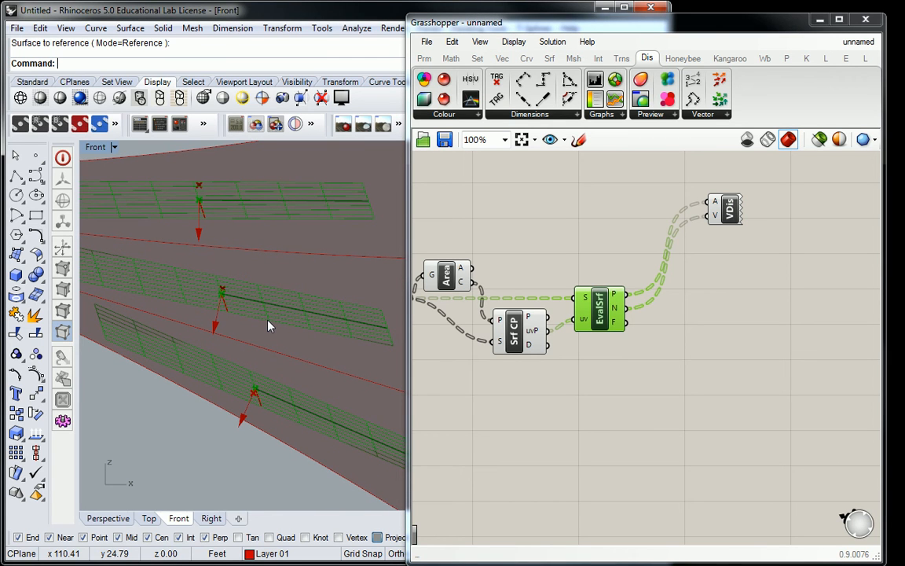
click(648, 233)
Step: Set up a Circle component beyond Evaluate Surface with its R input driven by the Radius slider
right_drag(650, 233, 863, 223)
scroll(582, 289, down, 4)
scroll(536, 296, up, 3)
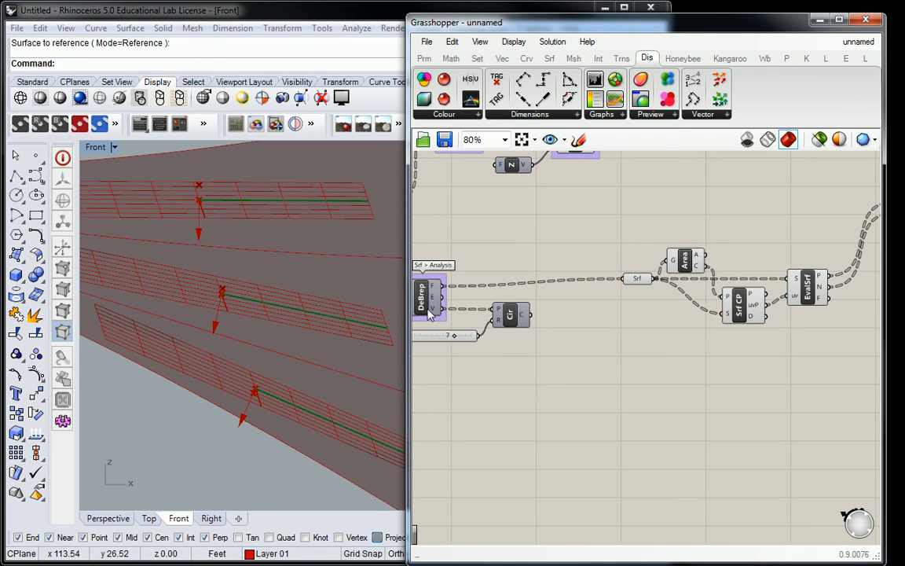
click(428, 312)
scroll(496, 340, down, 2)
drag(466, 329, 731, 348)
scroll(676, 323, up, 3)
Step: Connect Evaluate Surface's F output to the Circle's P input and turn on the Circle's preview
drag(657, 318, 739, 363)
right_click(760, 372)
click(757, 396)
scroll(269, 313, down, 4)
scroll(283, 315, up, 5)
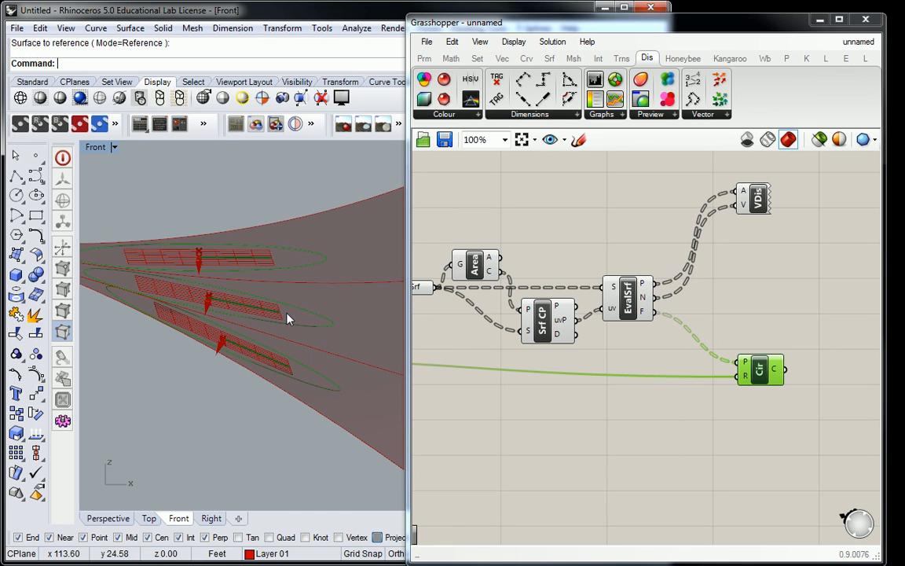
click(628, 237)
Step: Examine the circles on the surface panels up close in the Top view of the four-viewport layout
scroll(626, 233, down, 3)
scroll(647, 253, up, 3)
right_drag(579, 238, 623, 256)
scroll(252, 309, down, 5)
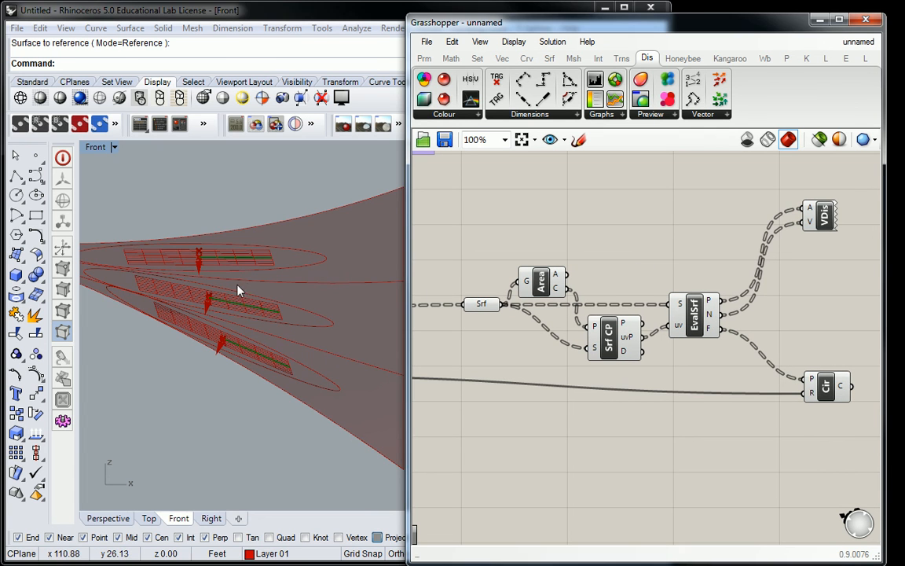
double_click(97, 149)
scroll(219, 255, down, 6)
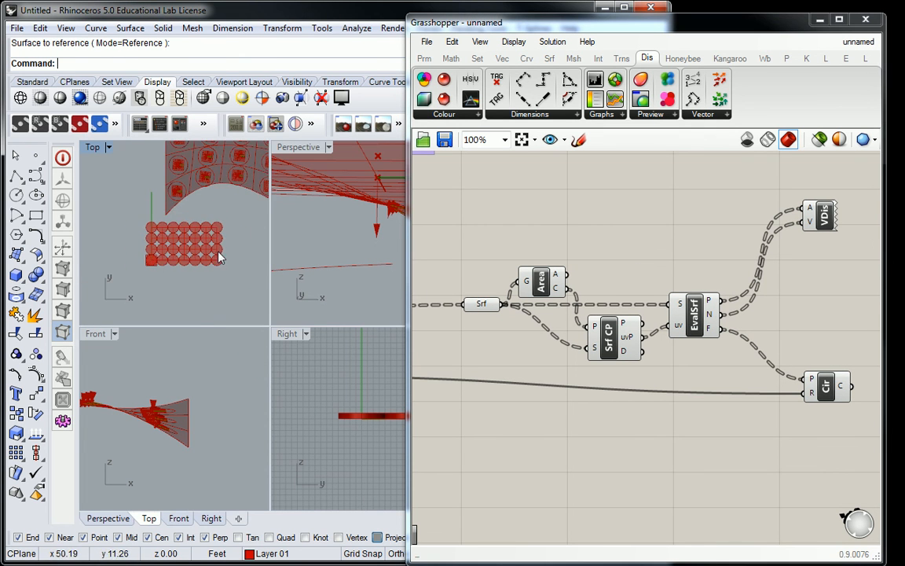
right_drag(205, 195, 132, 249)
scroll(224, 210, up, 4)
right_drag(212, 289, 208, 281)
scroll(209, 282, up, 5)
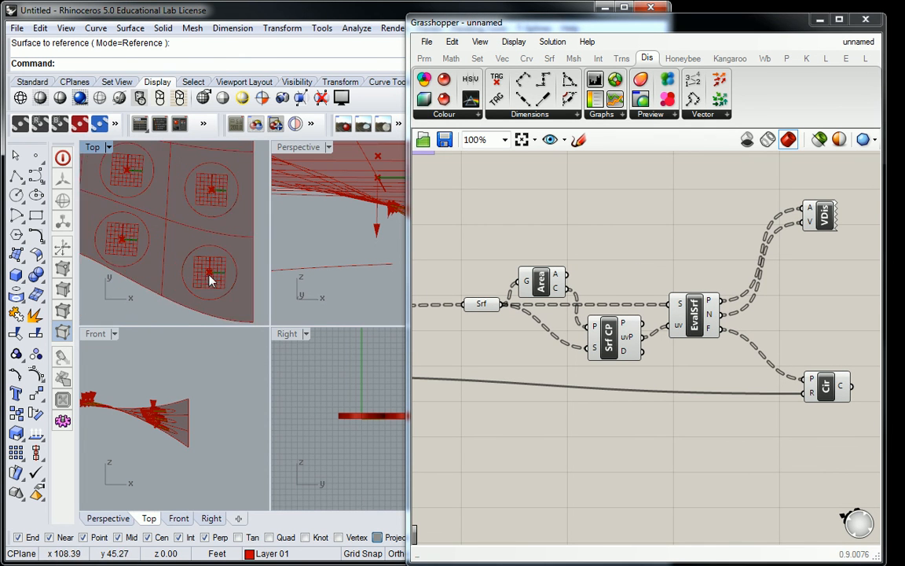